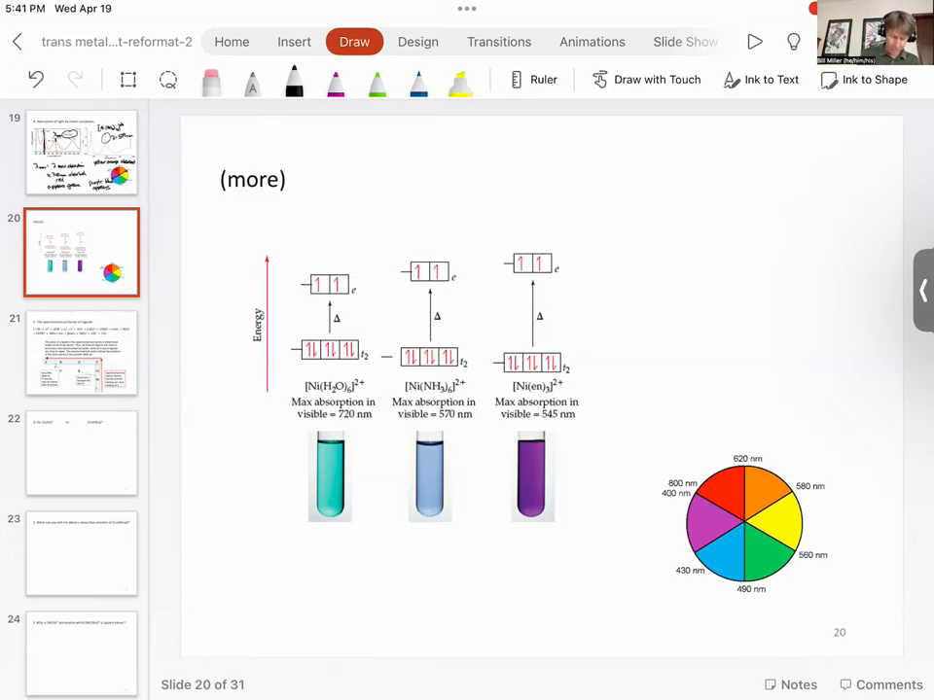
Step: Circle the three nickel complex formulas on slide 20 in black ink
{"action": "left_click_drag", "start_coordinate": [304, 384], "coordinate": [574, 383]}
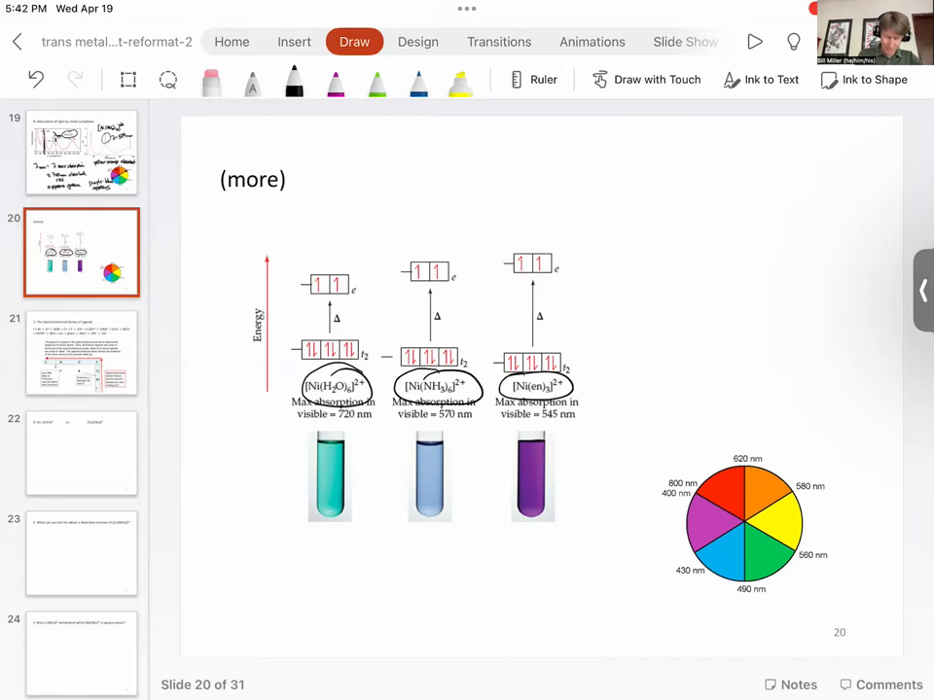
Step: Underline 570 nm, mark the red and green wheel sectors and join them with a line
{"action": "left_click_drag", "start_coordinate": [443, 426], "coordinate": [474, 428]}
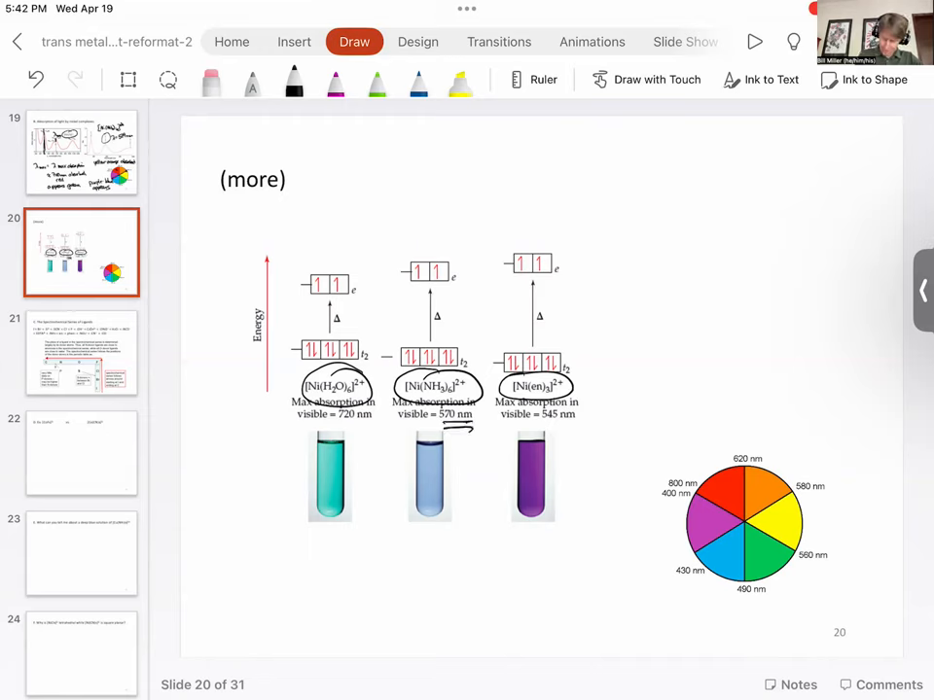
{"action": "left_click_drag", "start_coordinate": [718, 478], "coordinate": [727, 488]}
{"action": "left_click_drag", "start_coordinate": [762, 550], "coordinate": [775, 563]}
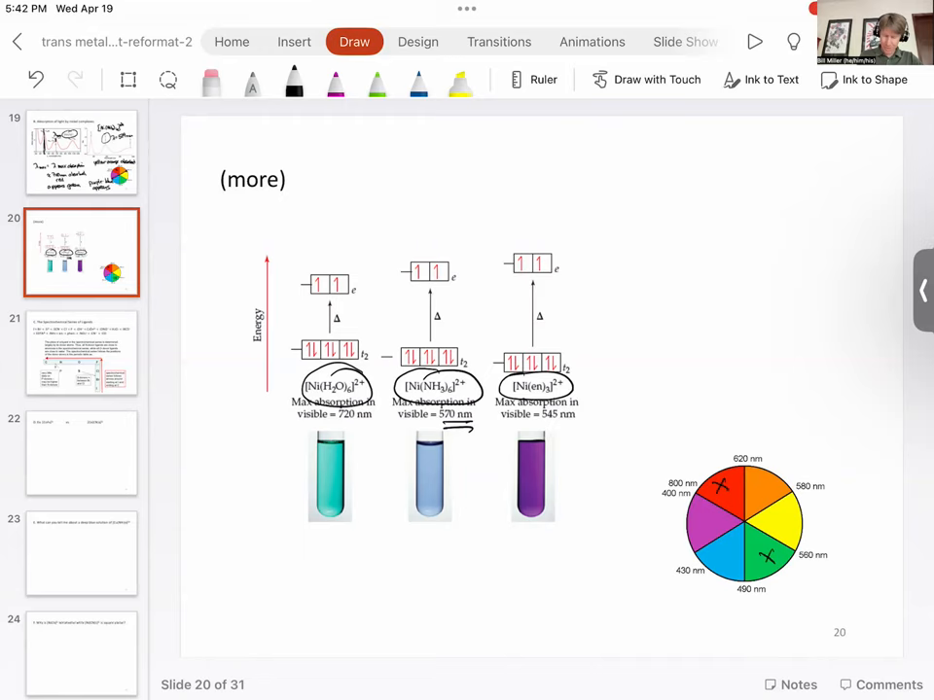
{"action": "left_click_drag", "start_coordinate": [722, 484], "coordinate": [768, 556]}
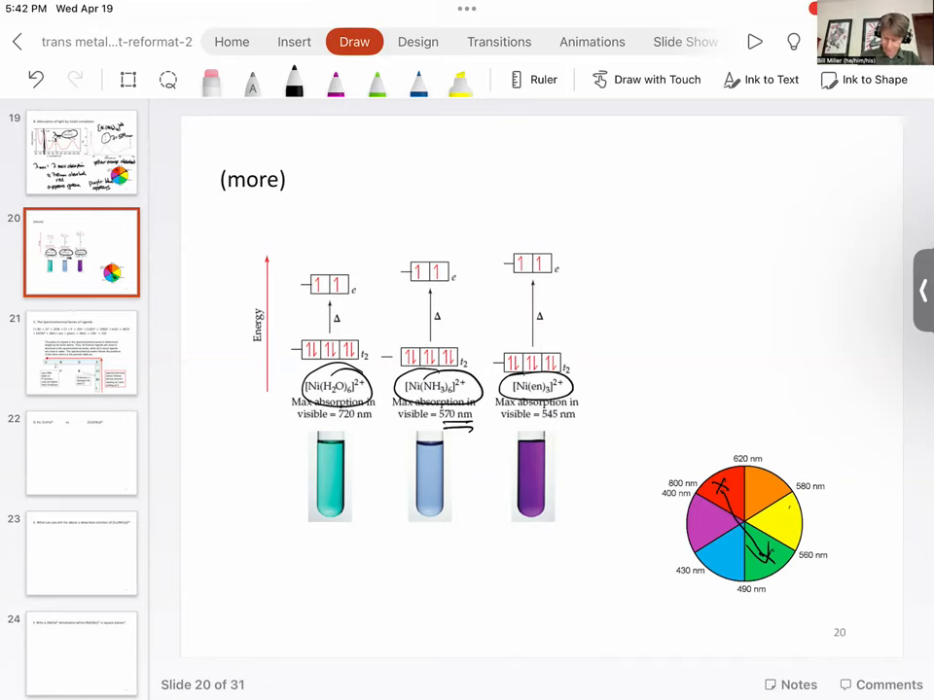
Step: Draw a yellow-to-purple line on the wheel and handwrite 'bluish-purple' under the middle tube
{"action": "left_click_drag", "start_coordinate": [793, 505], "coordinate": [702, 530]}
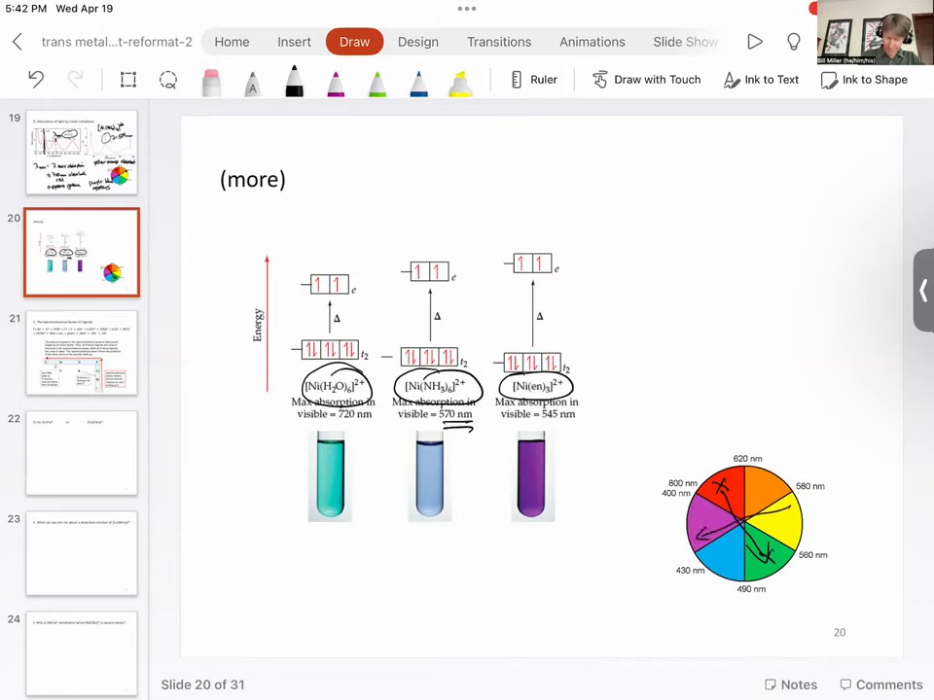
{"action": "mouse_move", "coordinate": [401, 555]}
{"action": "left_mouse_down"}
{"action": "mouse_move", "coordinate": [416, 579]}
{"action": "mouse_move", "coordinate": [486, 582]}
{"action": "left_mouse_up"}
{"action": "left_click_drag", "start_coordinate": [413, 589], "coordinate": [420, 623]}
{"action": "mouse_move", "coordinate": [424, 595]}
{"action": "left_mouse_down"}
{"action": "mouse_move", "coordinate": [462, 608]}
{"action": "mouse_move", "coordinate": [467, 622]}
{"action": "left_mouse_up"}
{"action": "mouse_move", "coordinate": [476, 584]}
{"action": "left_mouse_down"}
{"action": "mouse_move", "coordinate": [478, 611]}
{"action": "mouse_move", "coordinate": [498, 611]}
{"action": "left_mouse_up"}
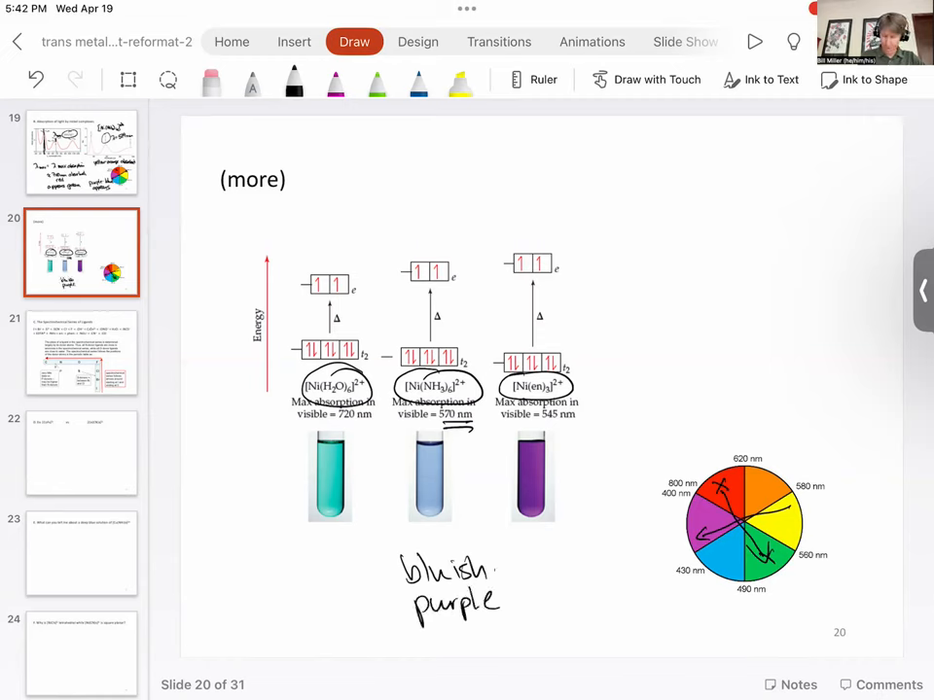
{"action": "left_click_drag", "start_coordinate": [492, 568], "coordinate": [504, 569]}
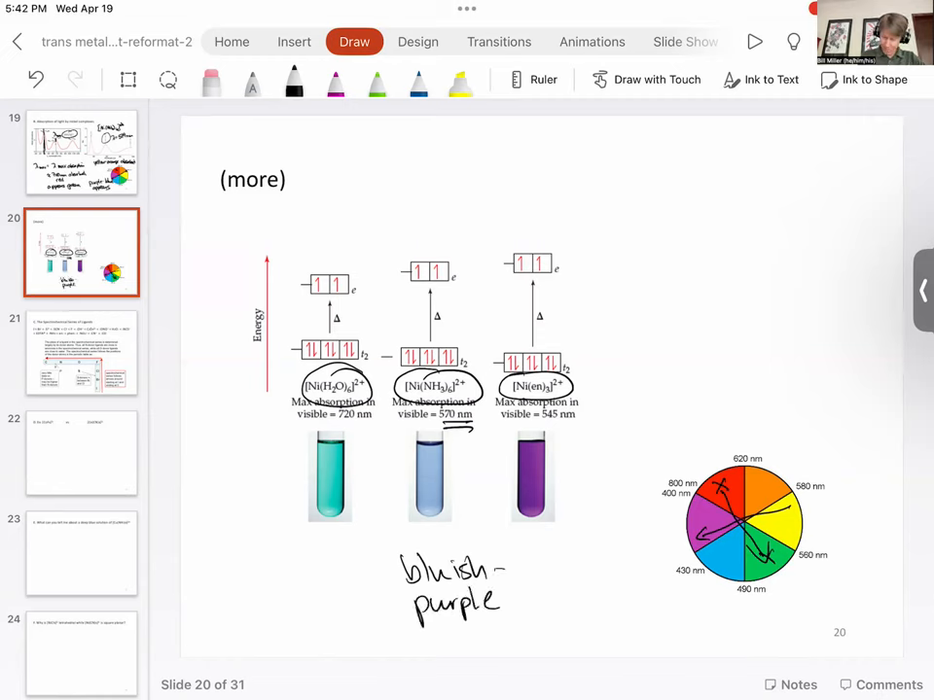
Step: Add more lines across the wheel toward purple and write 'purple' beside the right tube
{"action": "left_click_drag", "start_coordinate": [696, 515], "coordinate": [788, 526]}
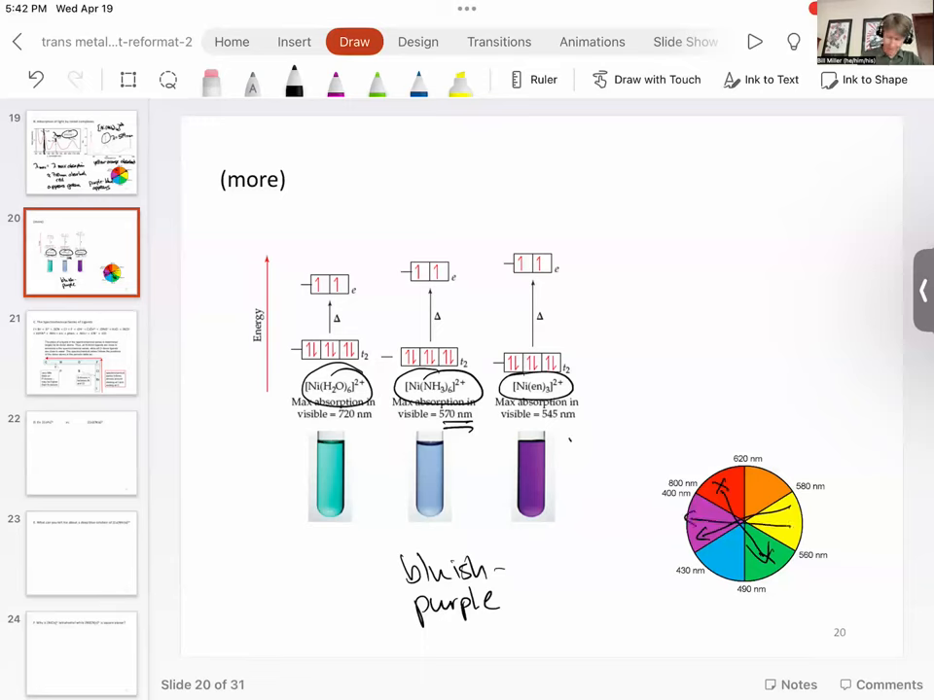
{"action": "mouse_move", "coordinate": [569, 442]}
{"action": "left_mouse_down"}
{"action": "mouse_move", "coordinate": [594, 458]}
{"action": "mouse_move", "coordinate": [672, 423]}
{"action": "left_mouse_up"}
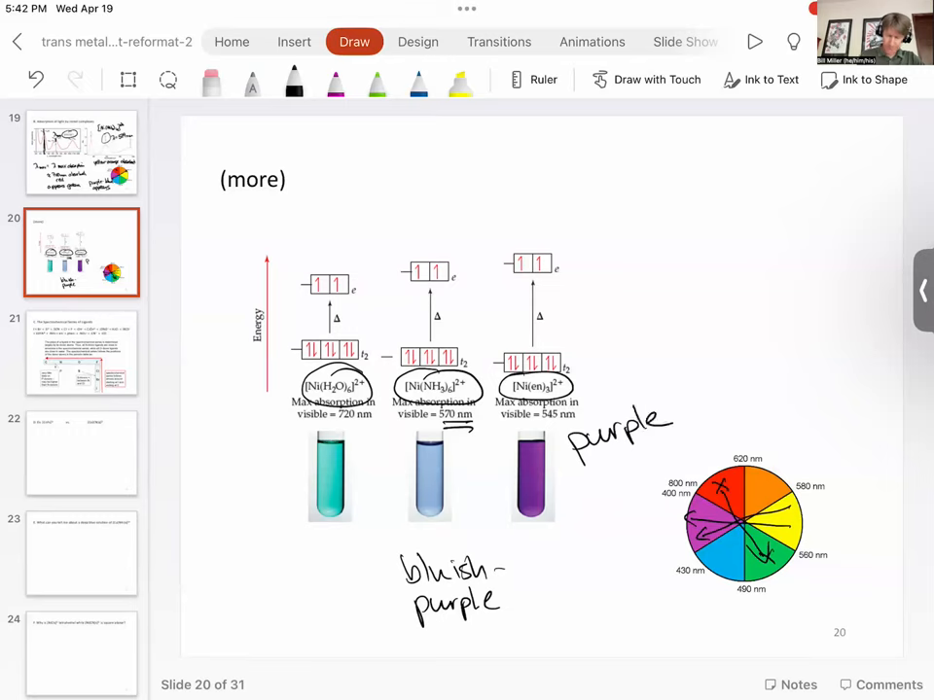